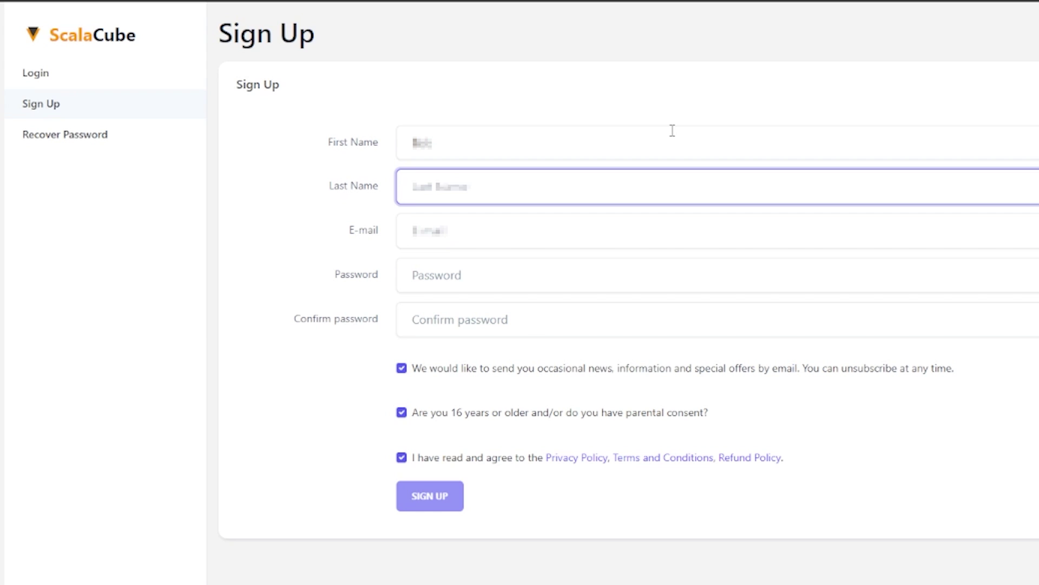
# Step: Finish account registration, then start a free server order located in US - East
pyautogui.click(439, 502)
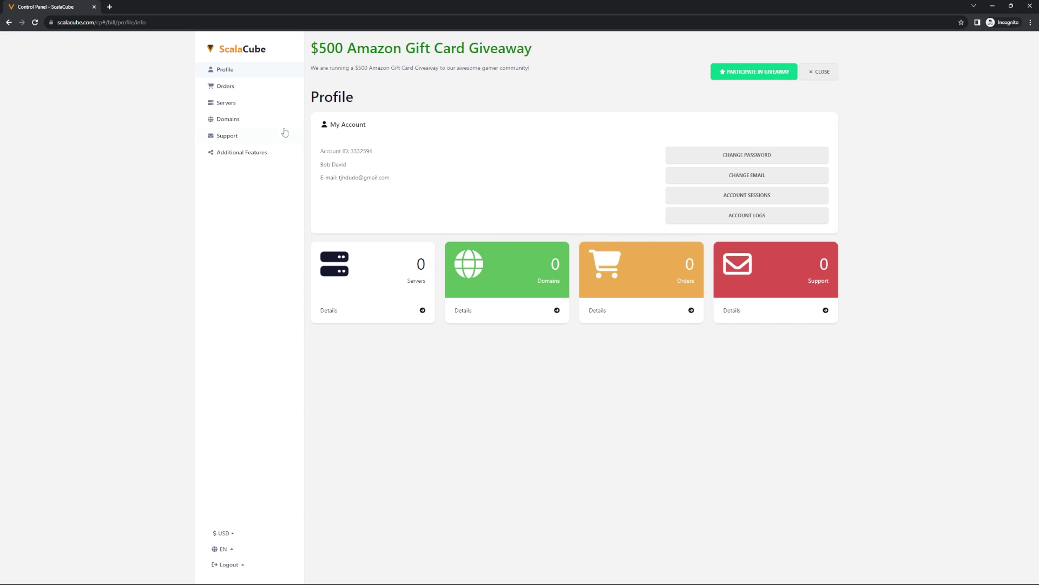
pyautogui.click(236, 102)
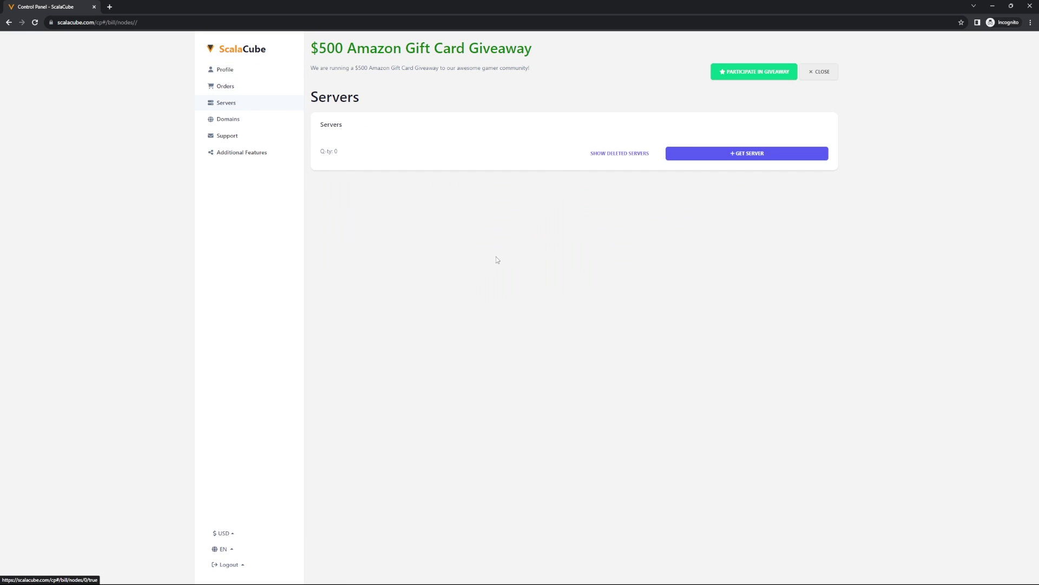
pyautogui.click(735, 156)
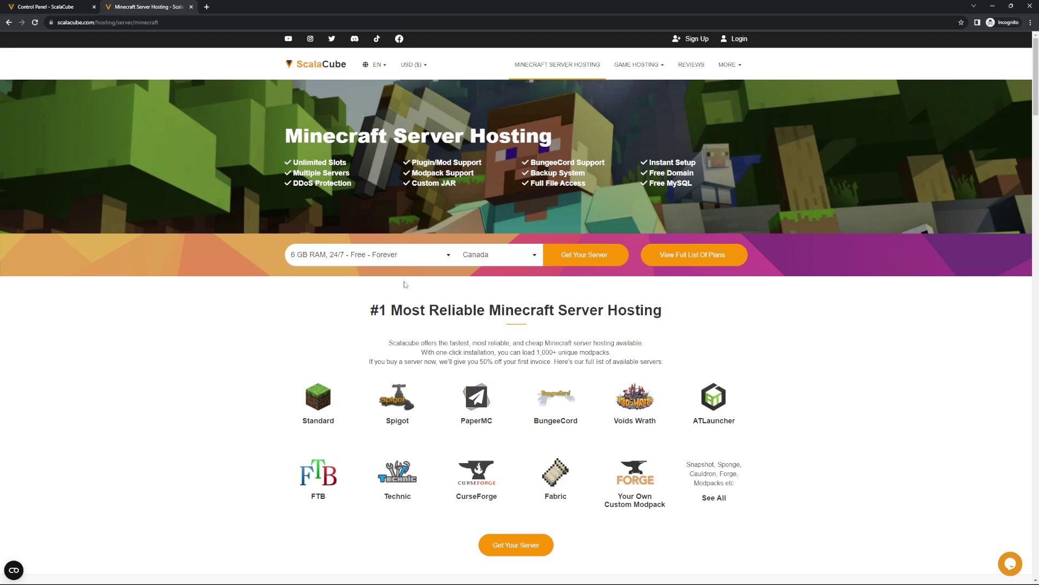
pyautogui.click(503, 254)
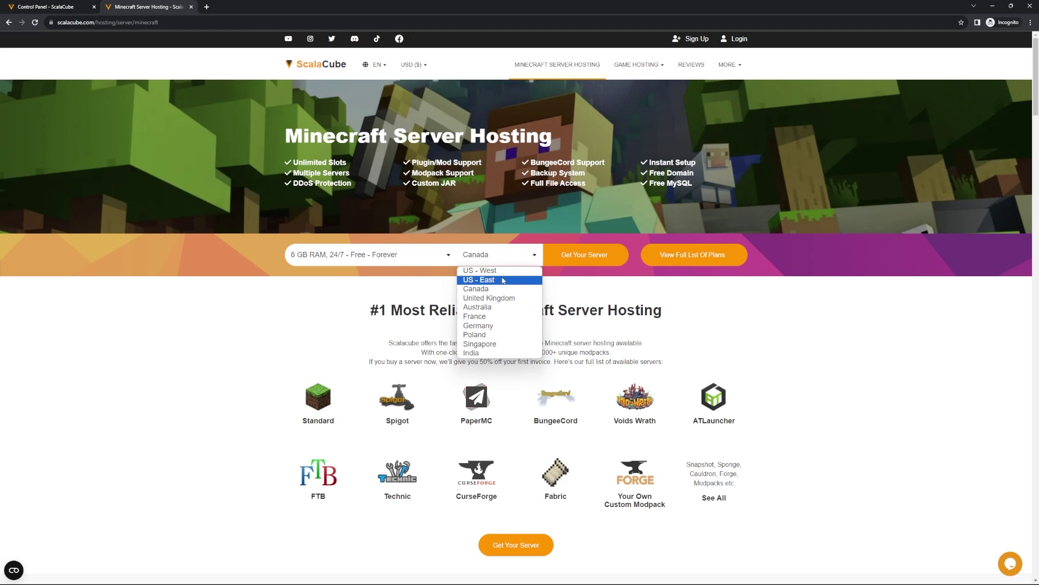
pyautogui.click(503, 281)
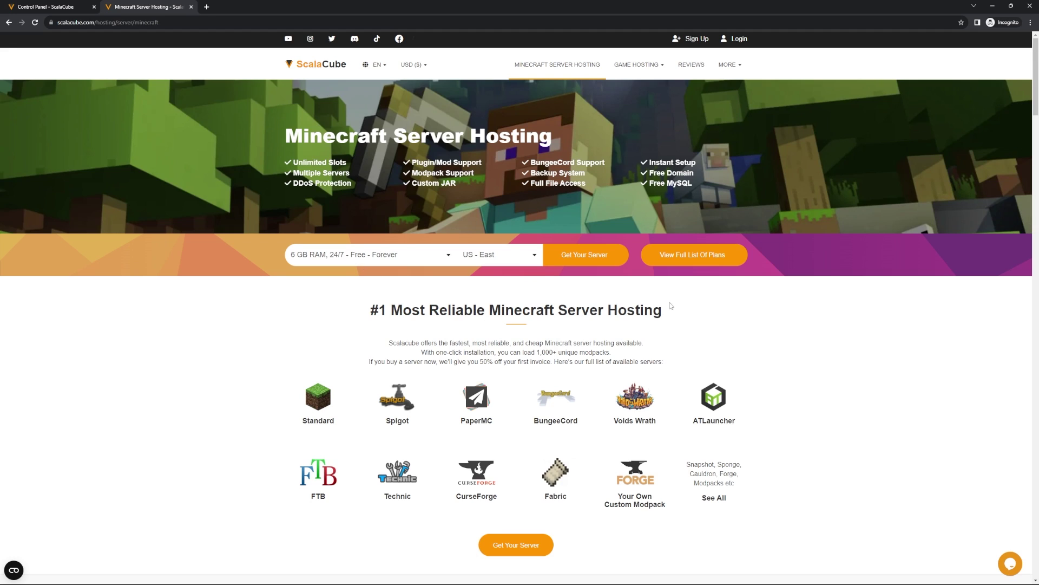
pyautogui.click(584, 254)
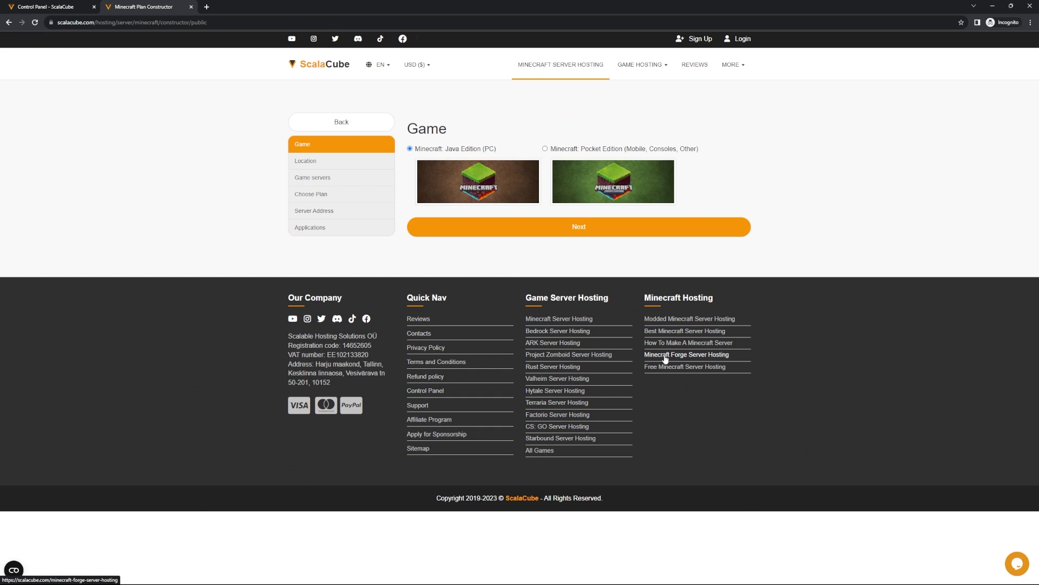
# Step: Choose Java Edition, US - East, Standard Minecraft 1.20.2, the free 6G plan and an IP-with-port address
pyautogui.click(564, 228)
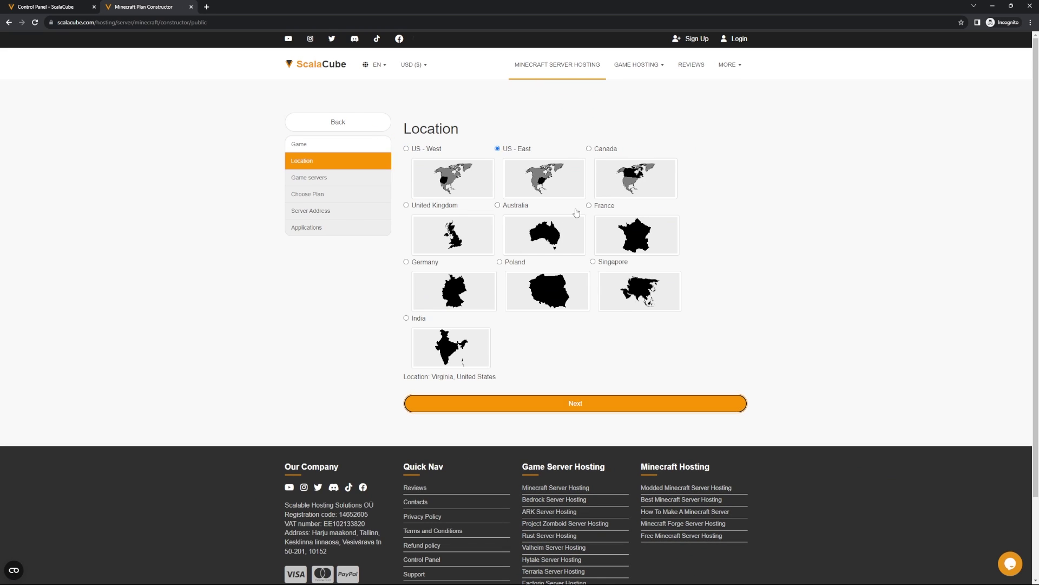
pyautogui.click(568, 403)
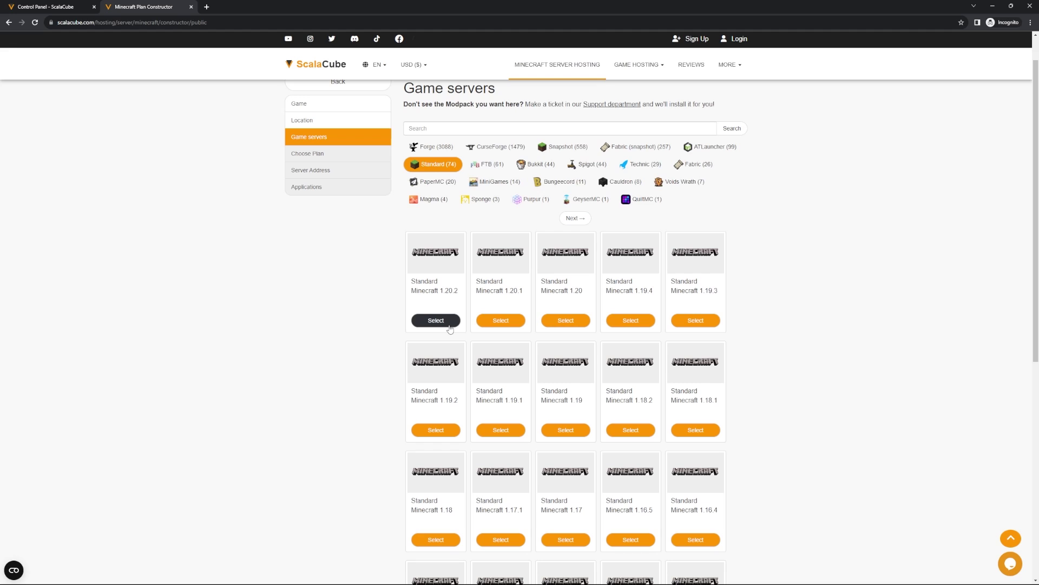
pyautogui.click(449, 325)
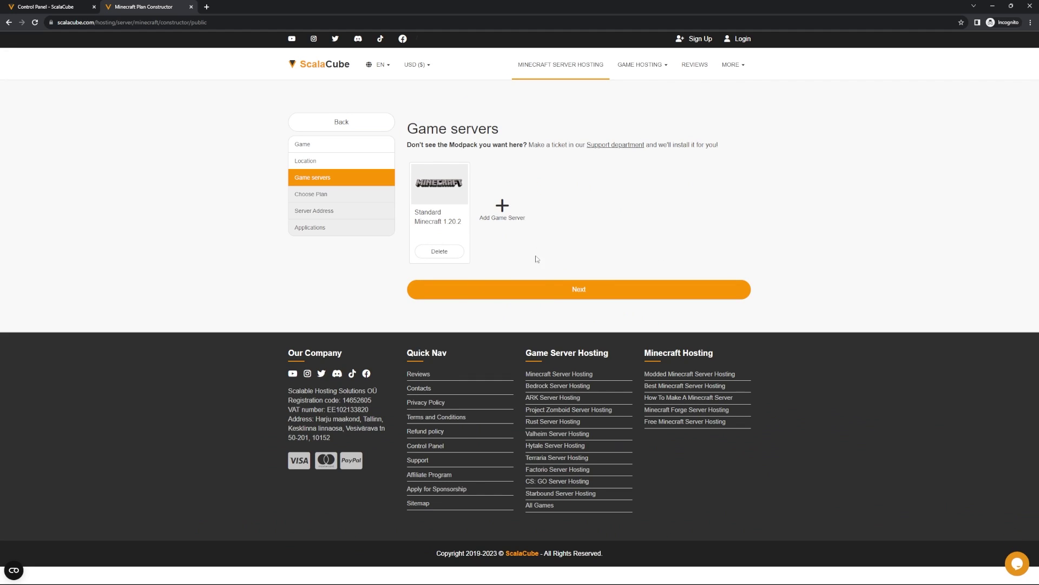
pyautogui.click(557, 291)
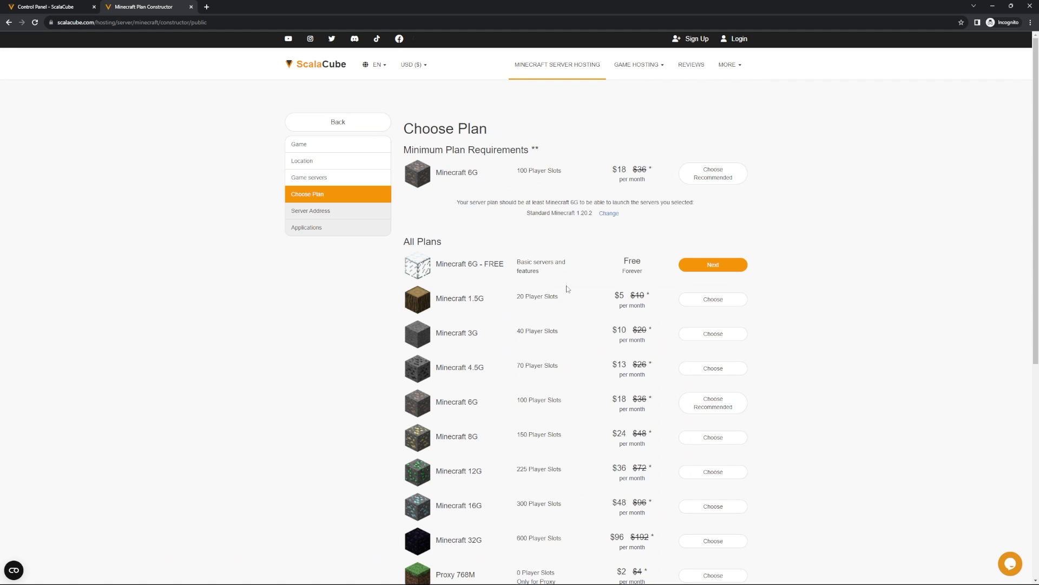
pyautogui.click(714, 265)
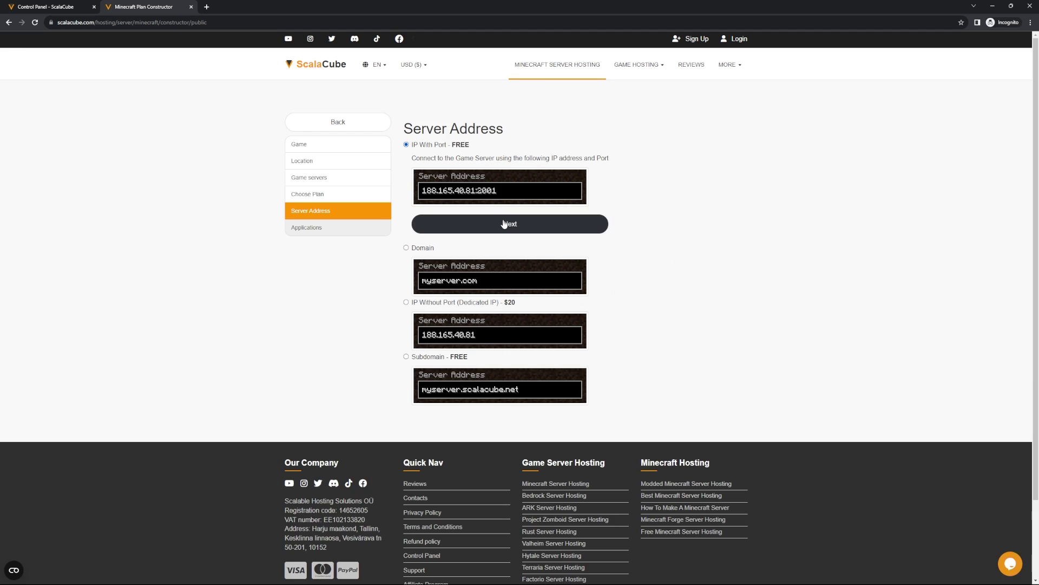
pyautogui.click(604, 229)
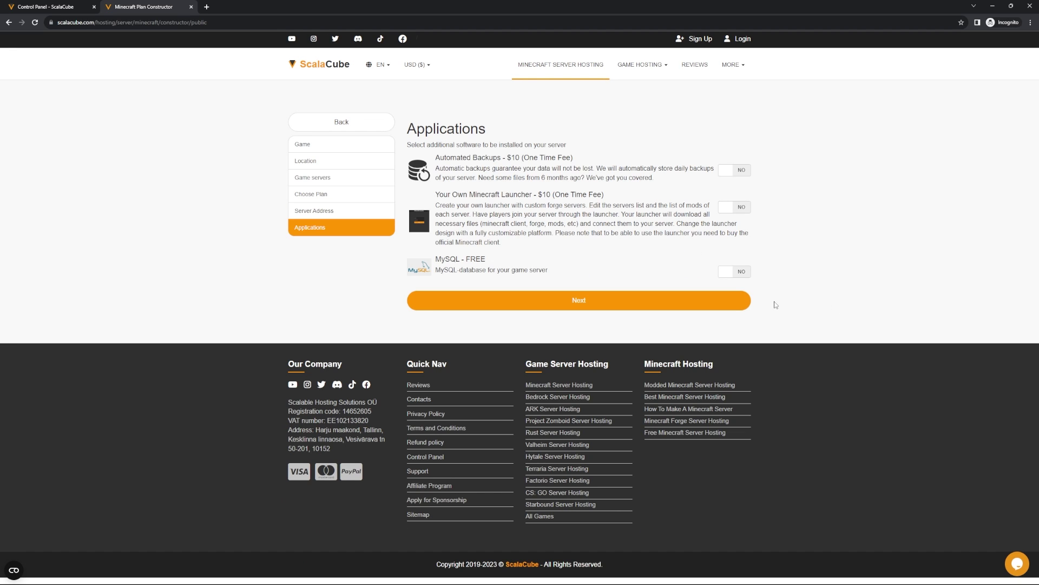
pyautogui.click(693, 307)
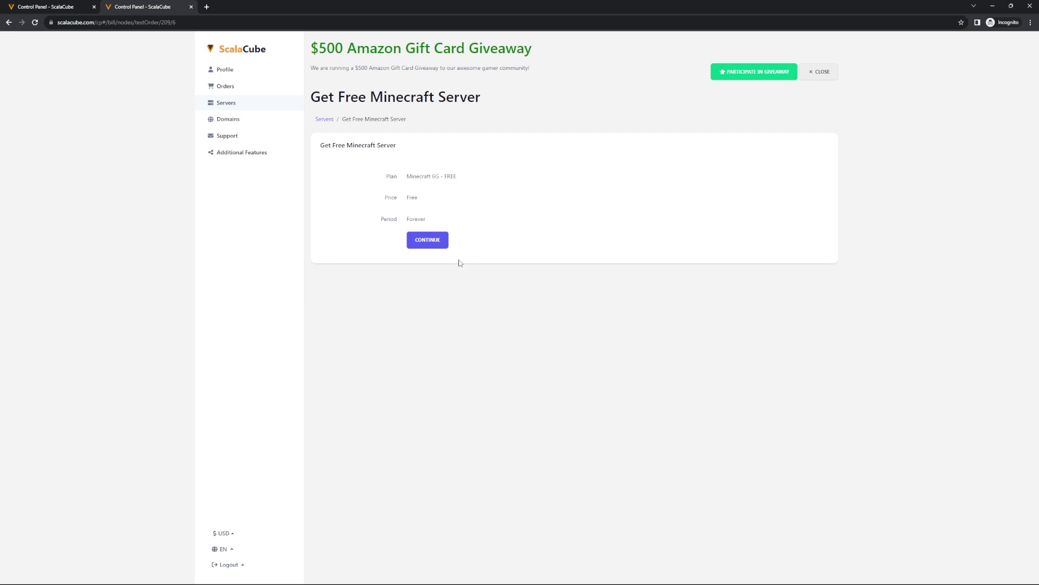
# Step: Pass the reCAPTCHA and submit the emailed activation code
pyautogui.click(438, 238)
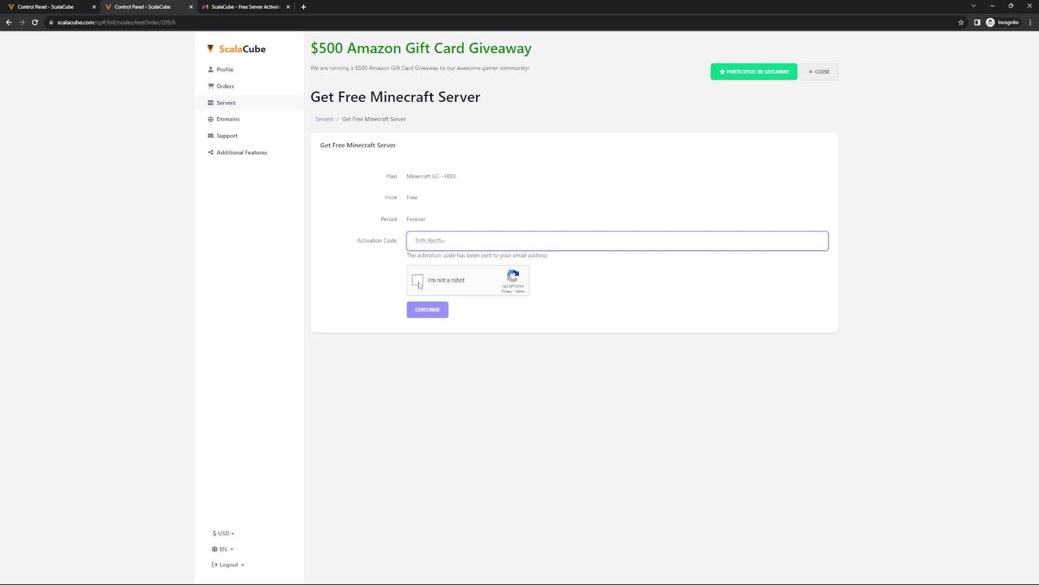
pyautogui.click(418, 281)
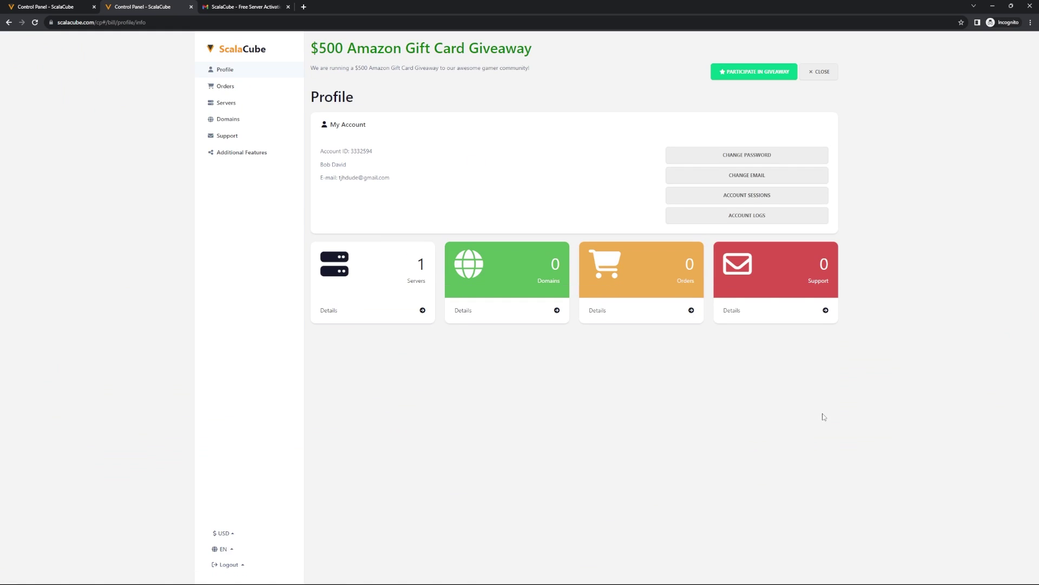
# Step: Install Standard Minecraft 1.20.2 on the free server from its management page
pyautogui.click(234, 105)
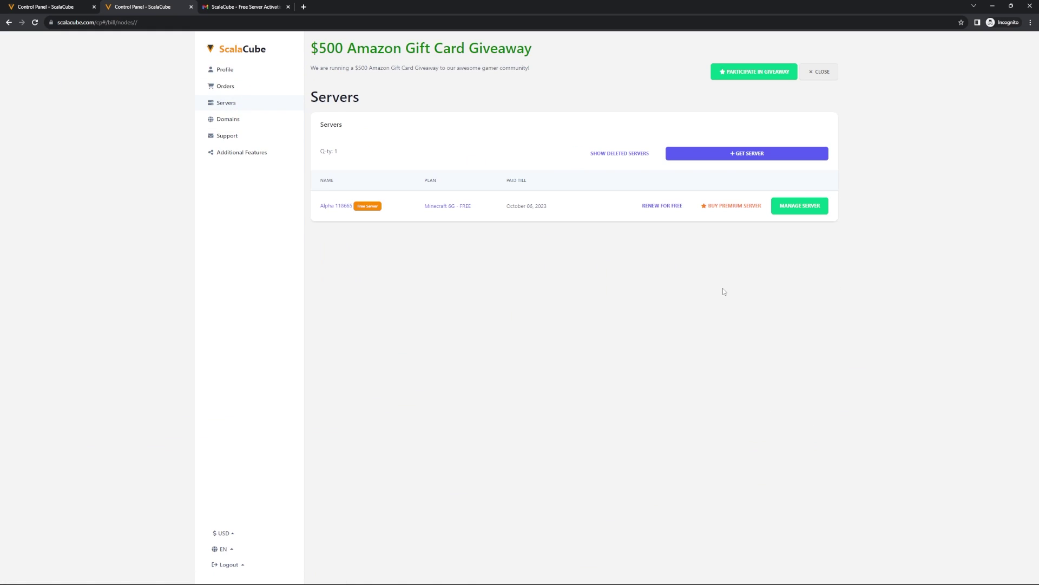
pyautogui.click(801, 205)
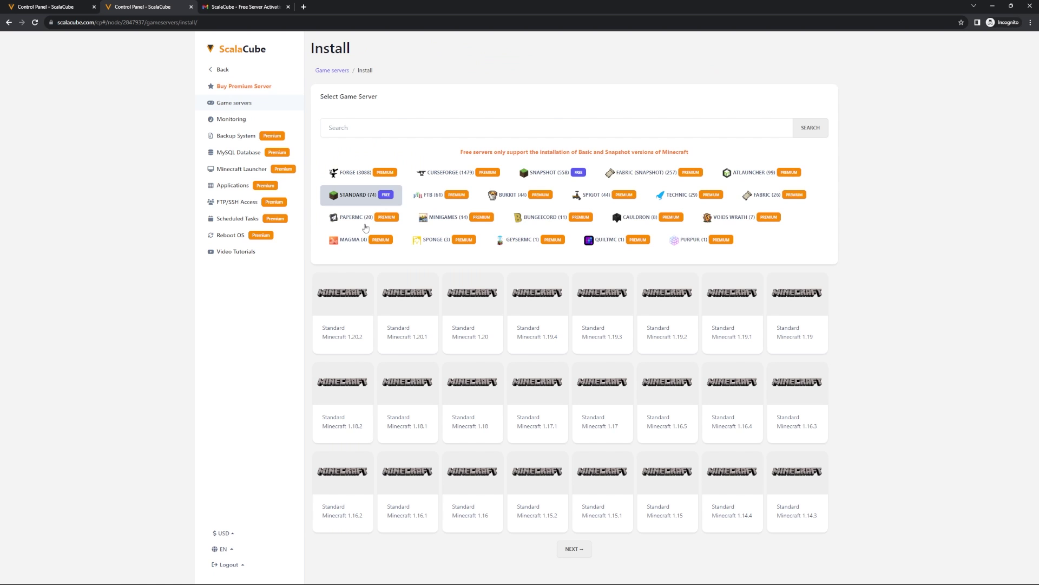
pyautogui.click(358, 316)
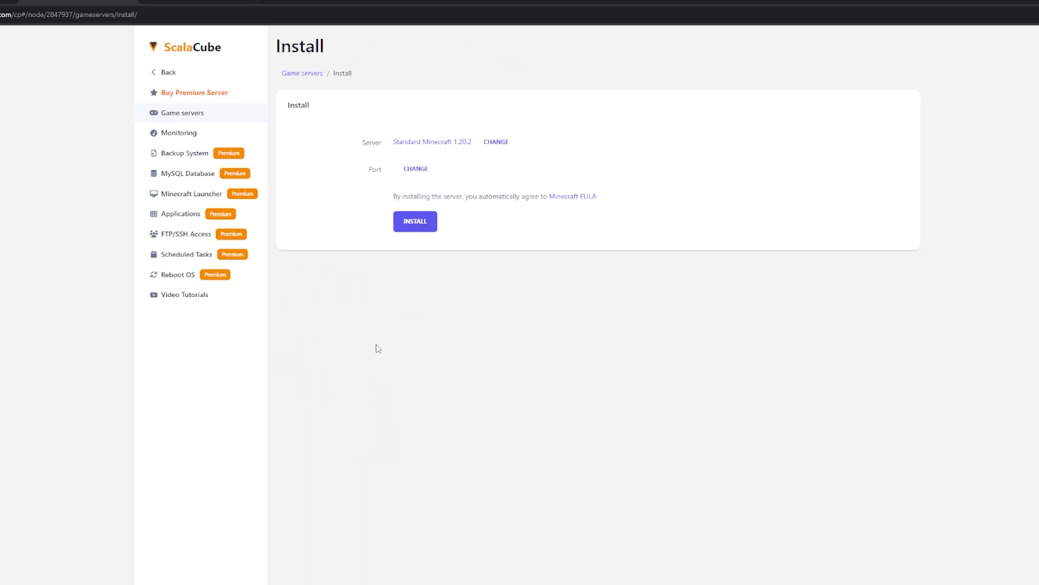
pyautogui.click(416, 221)
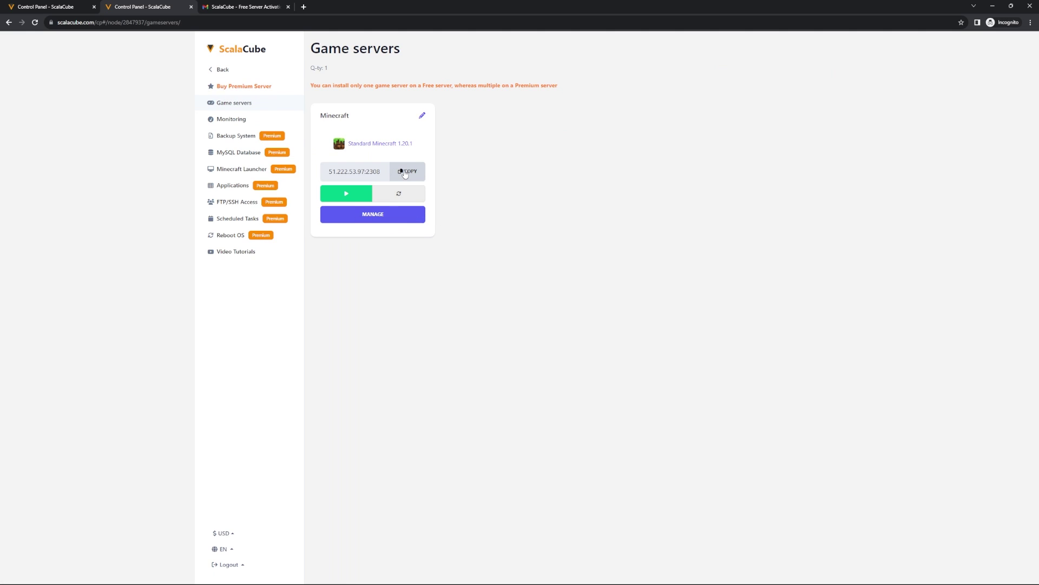
# Step: Turn on the game server from its Console page
pyautogui.click(357, 213)
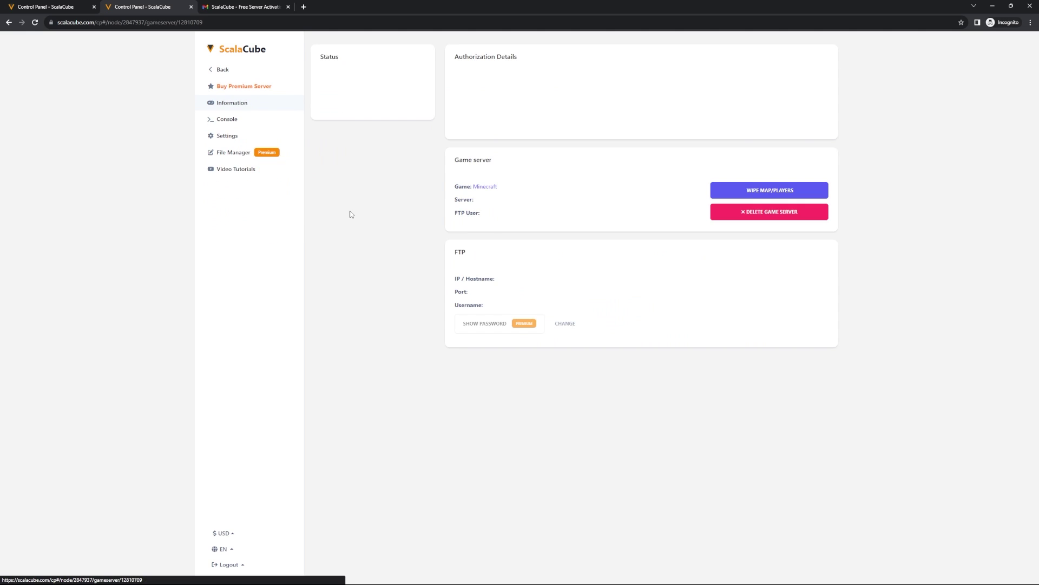
pyautogui.click(246, 127)
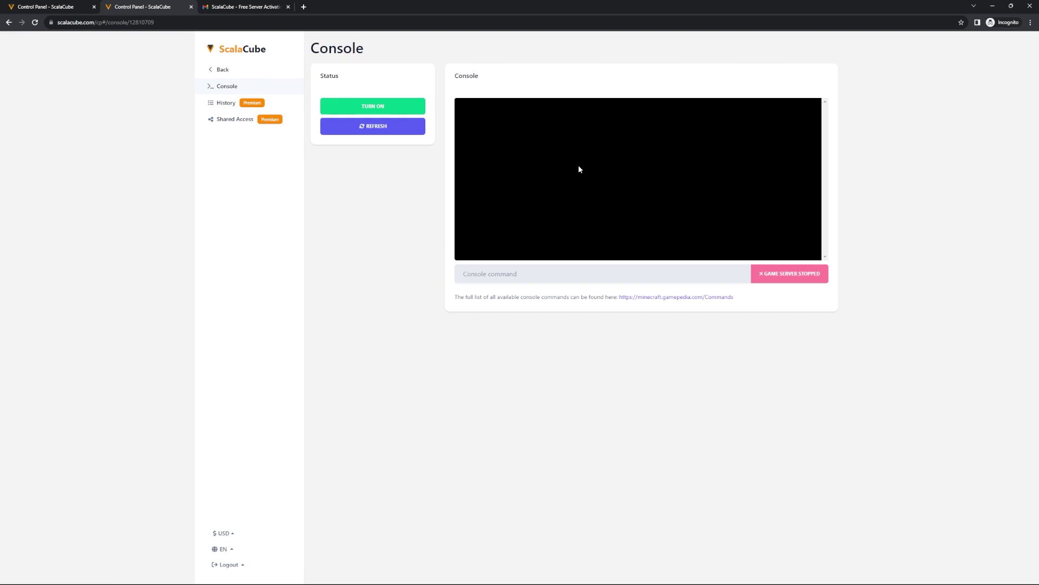
pyautogui.click(388, 109)
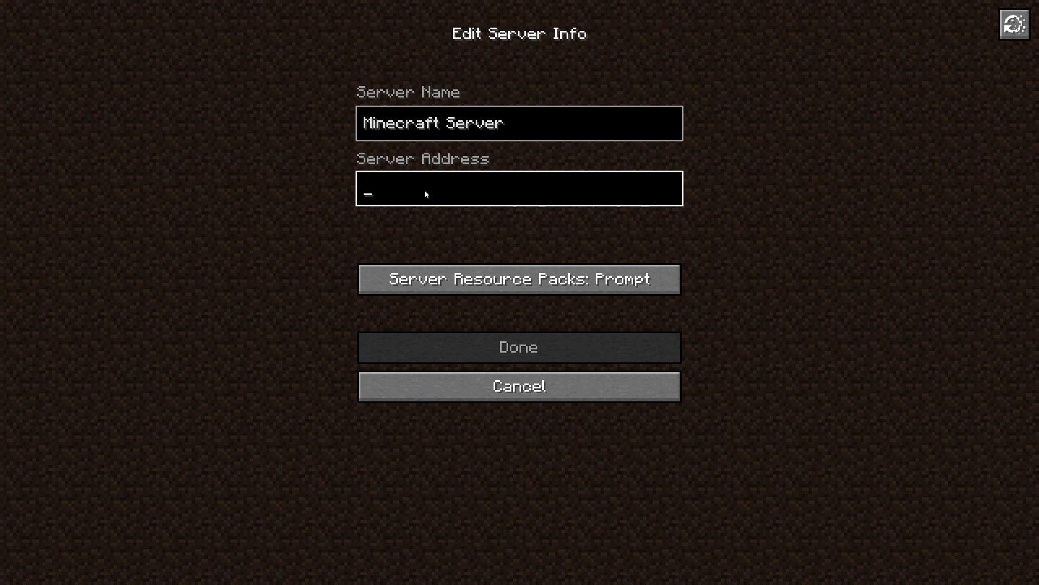
# Step: Save and join the server entry, then walk across the flower meadow, switching camera view
pyautogui.click(518, 336)
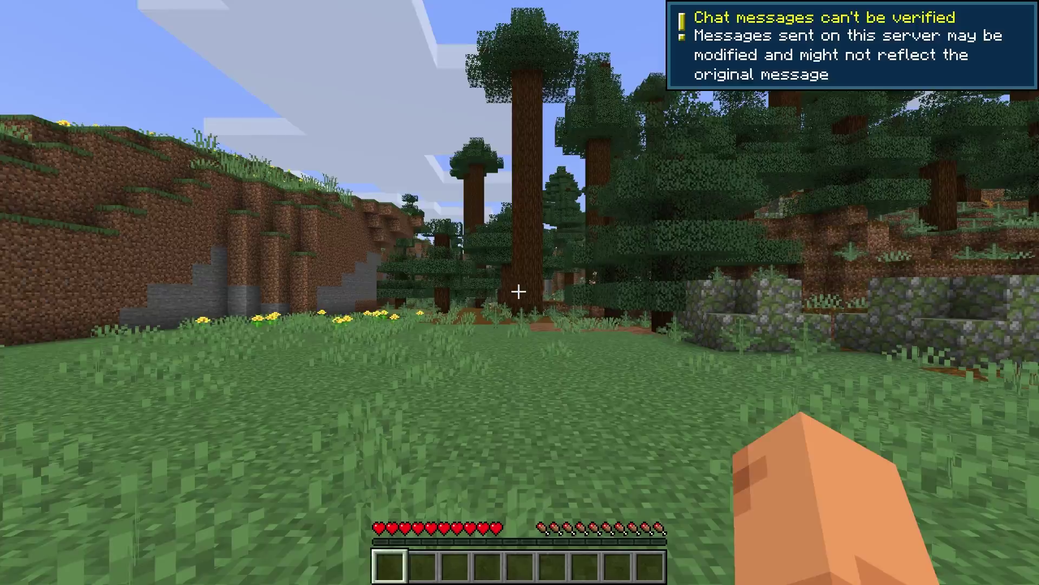
pyautogui.press('w')
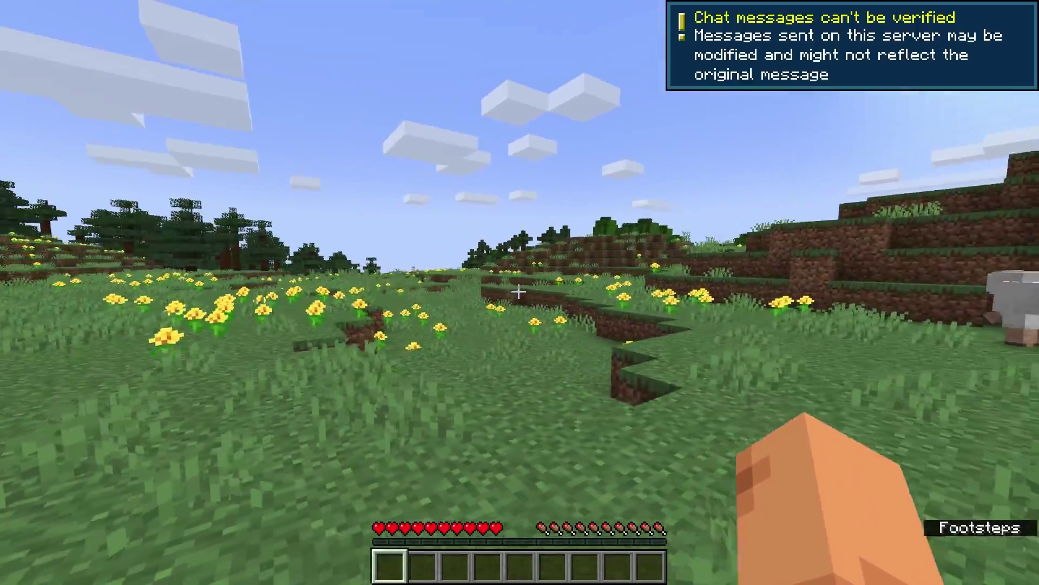
pyautogui.press('w')
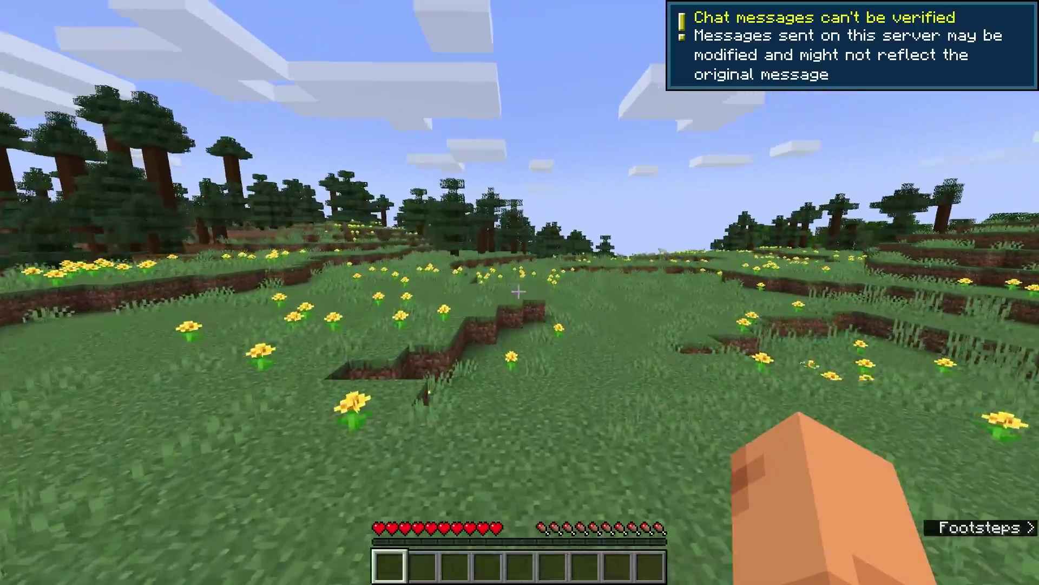
pyautogui.press('F5')
pyautogui.press('F5')
pyautogui.press('F5')
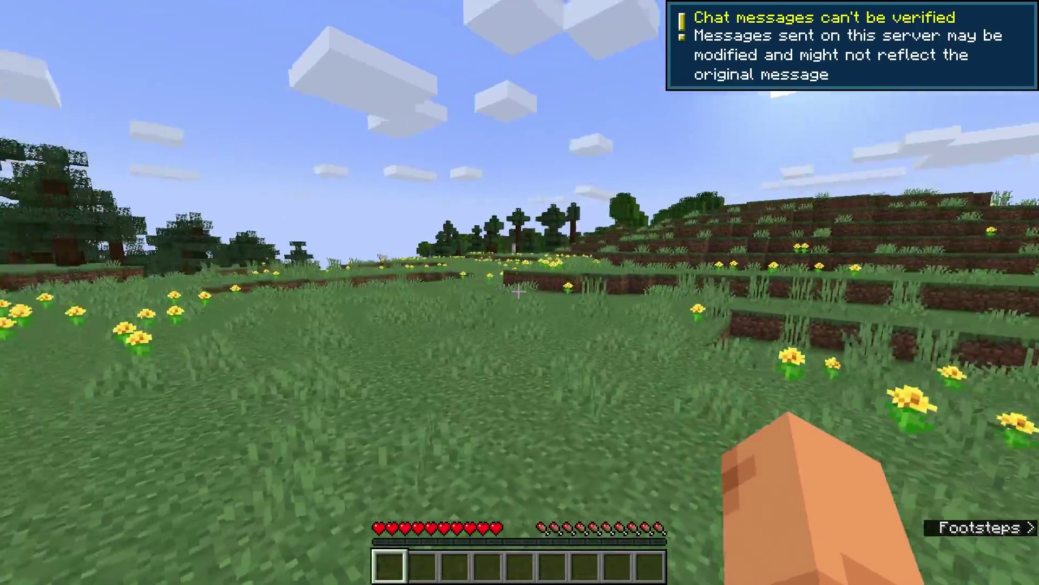